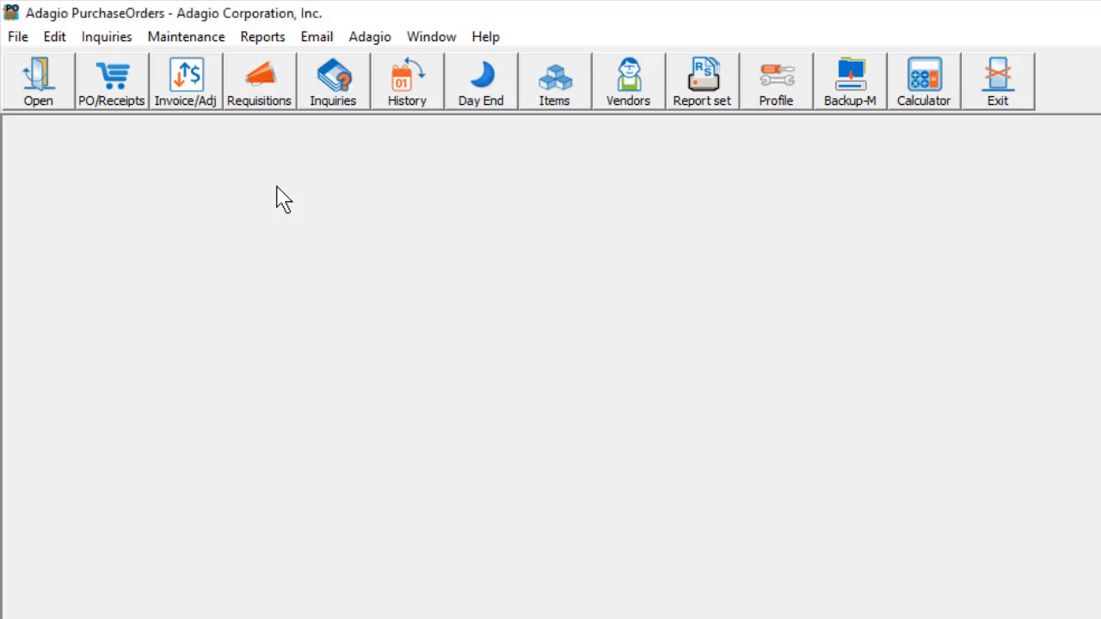
# Open the tool for auto-generating purchase orders from Inventory.
pyautogui.click(215, 39)
pyautogui.moveTo(348, 143)
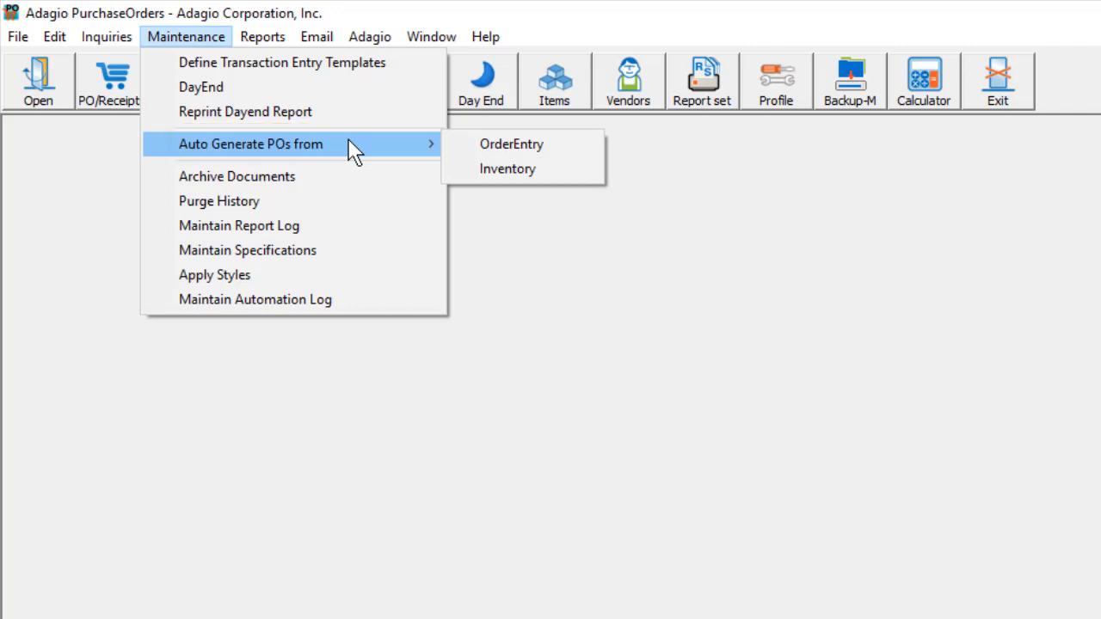
pyautogui.click(453, 169)
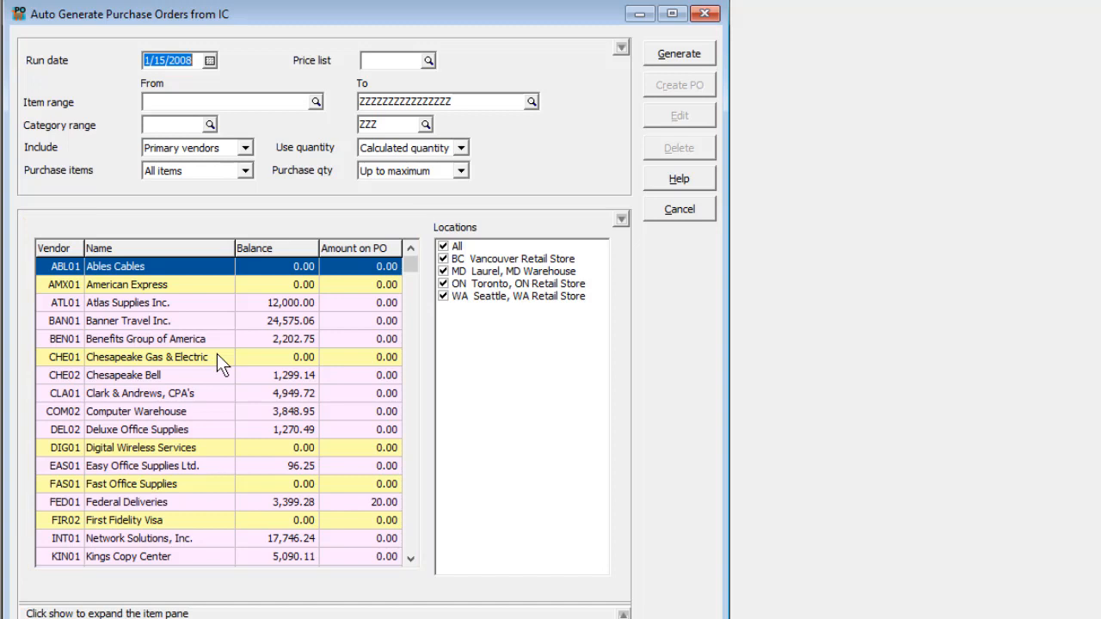
# Select several vendors, then select all vendors in the vendor list.
pyautogui.click(207, 466)
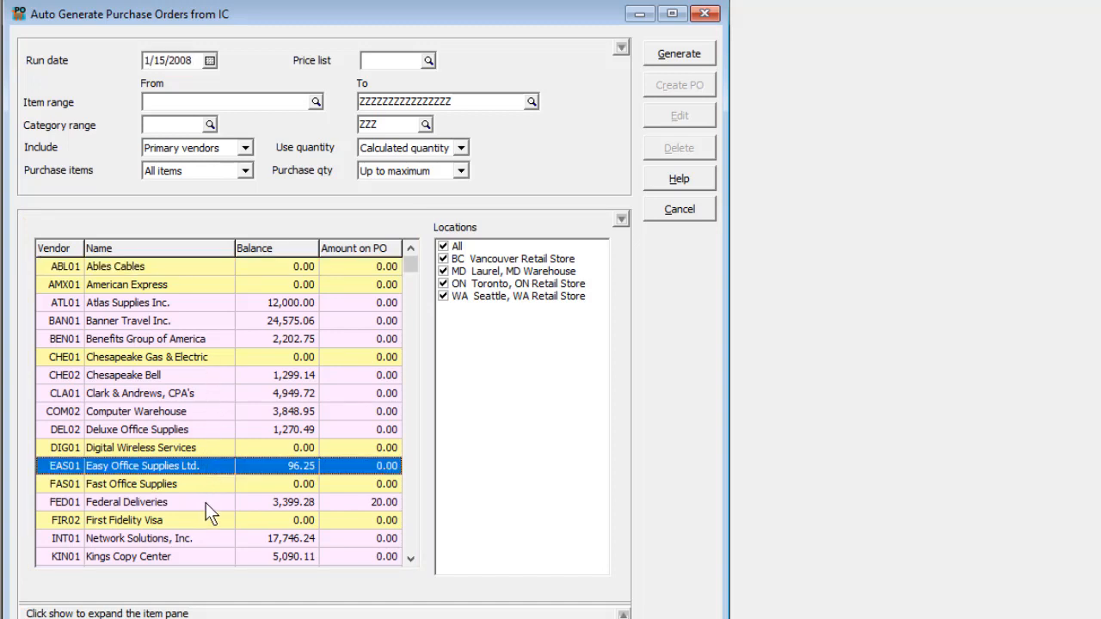
pyautogui.keyDown('ctrl'); pyautogui.click(206, 502); pyautogui.keyUp('ctrl')
pyautogui.keyDown('ctrl'); pyautogui.click(203, 515); pyautogui.keyUp('ctrl')
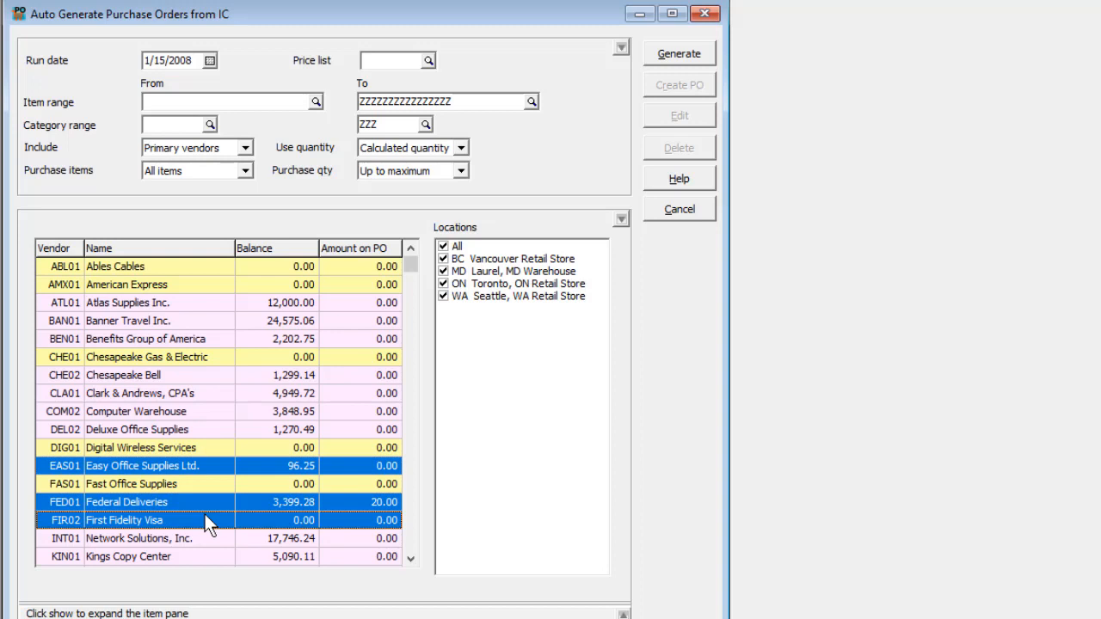
pyautogui.rightClick(204, 513)
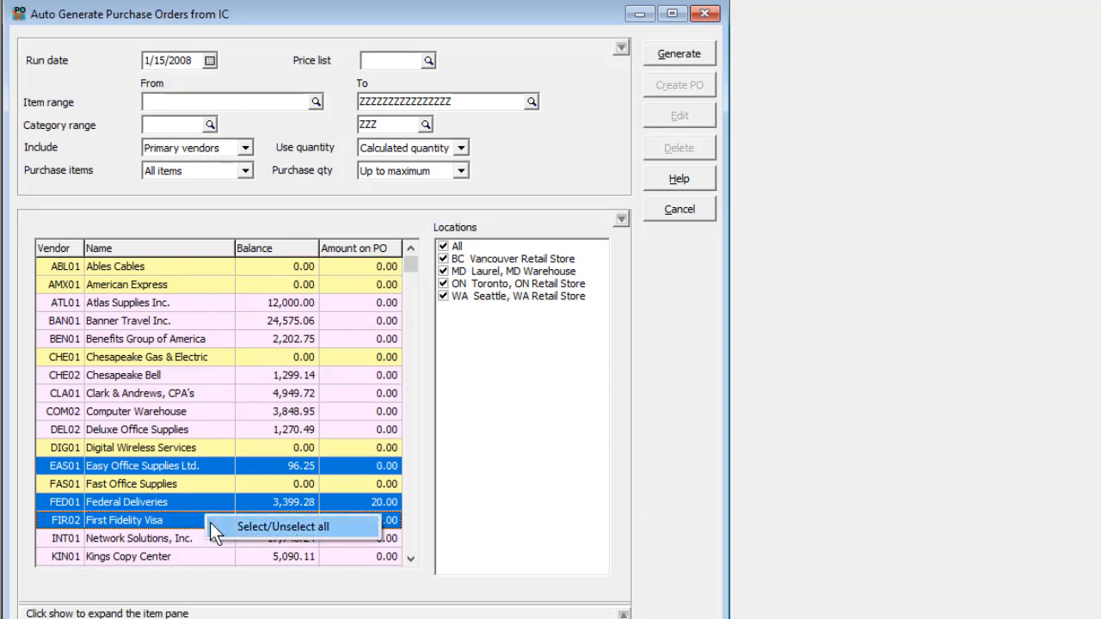
pyautogui.click(211, 525)
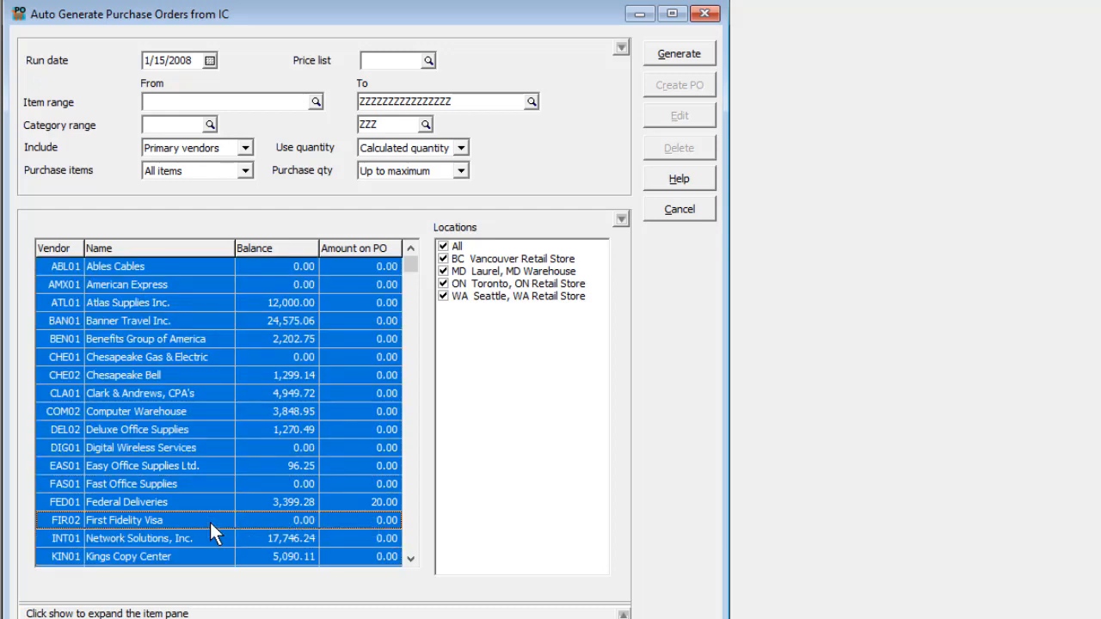
# Keep Include set to Primary vendors and uncheck the WA Seattle, WA Retail Store location.
pyautogui.click(246, 148)
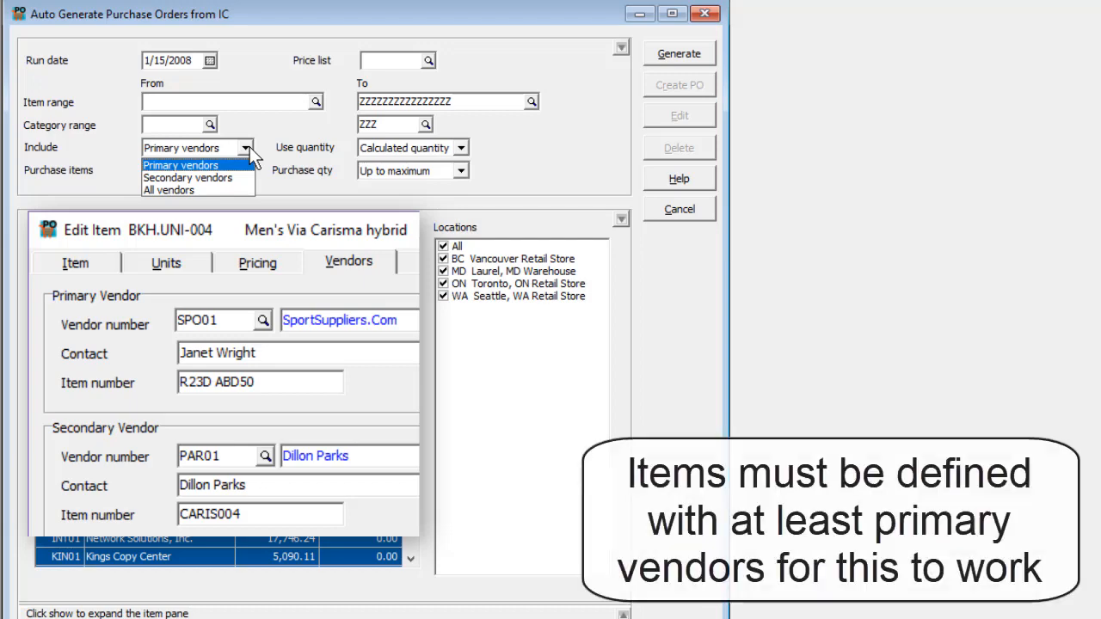
pyautogui.click(248, 147)
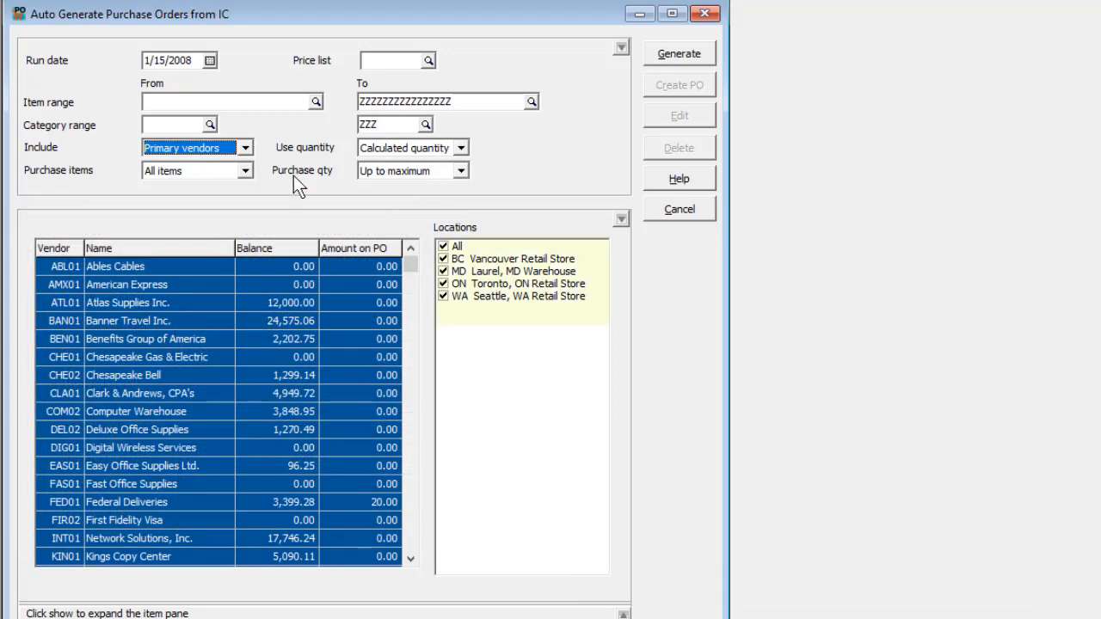
pyautogui.click(442, 296)
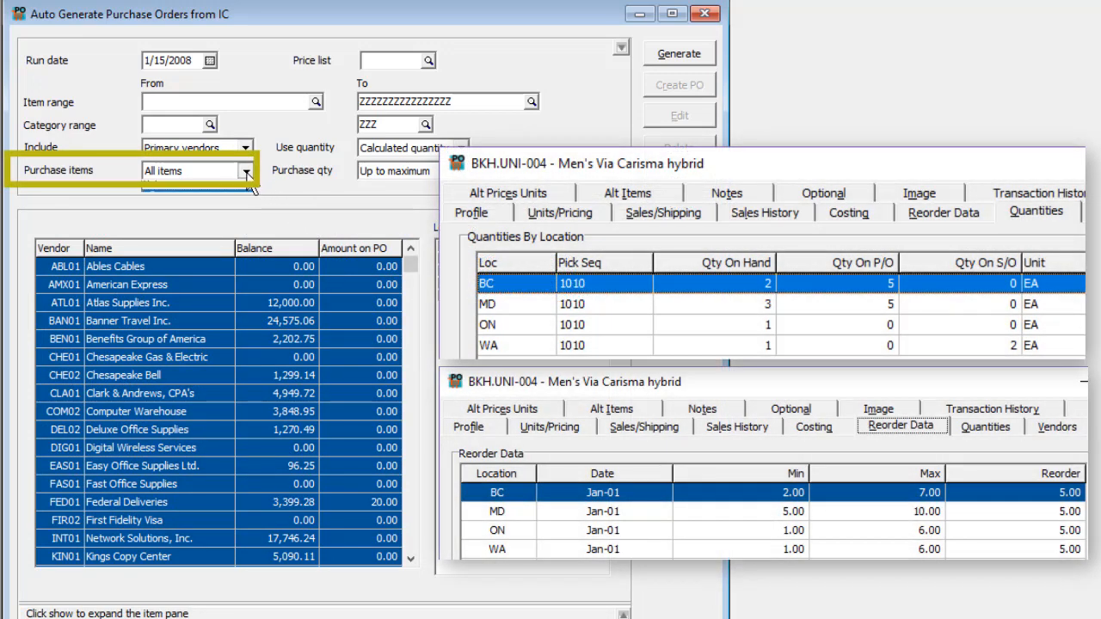
# Review the Purchase items, Use quantity and Purchase qty options, keeping All items, Calculated quantity and Up to maximum.
pyautogui.click(246, 171)
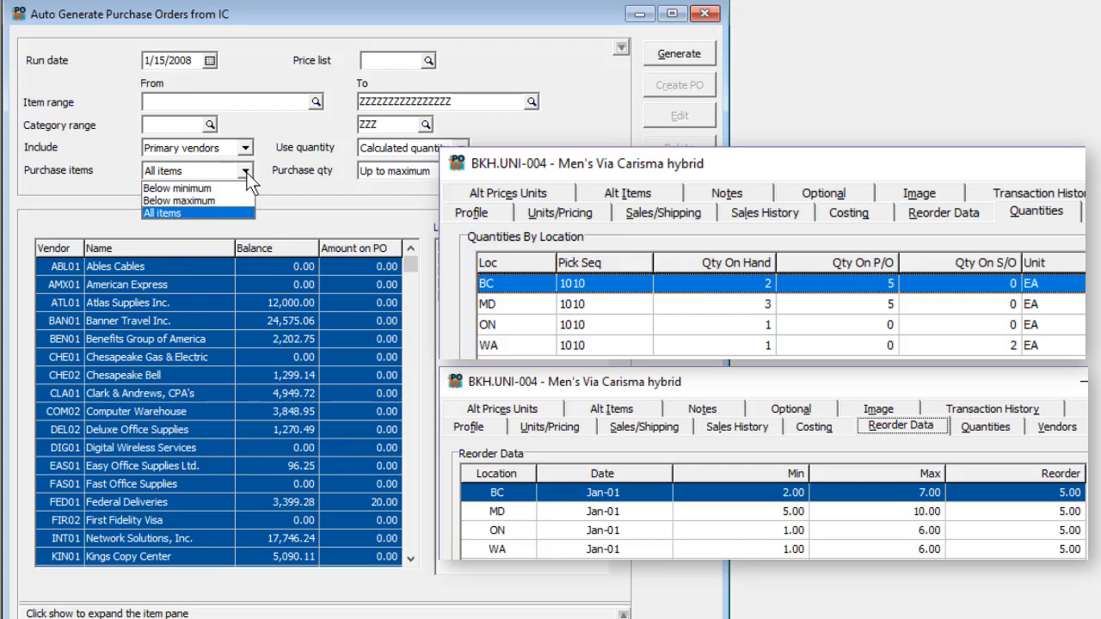
pyautogui.click(249, 172)
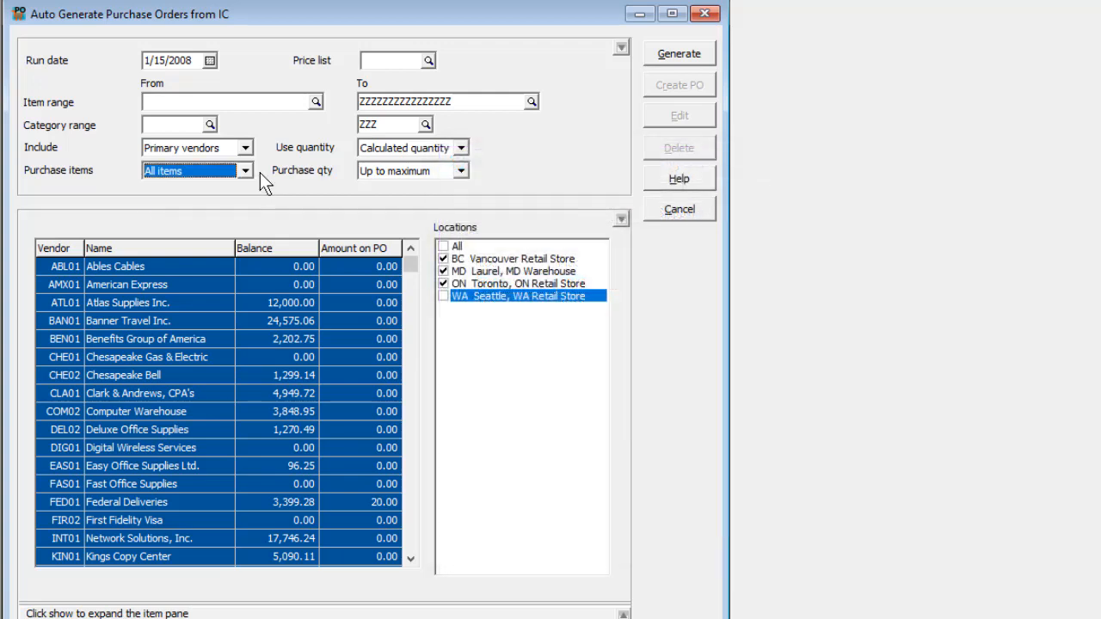
pyautogui.click(461, 148)
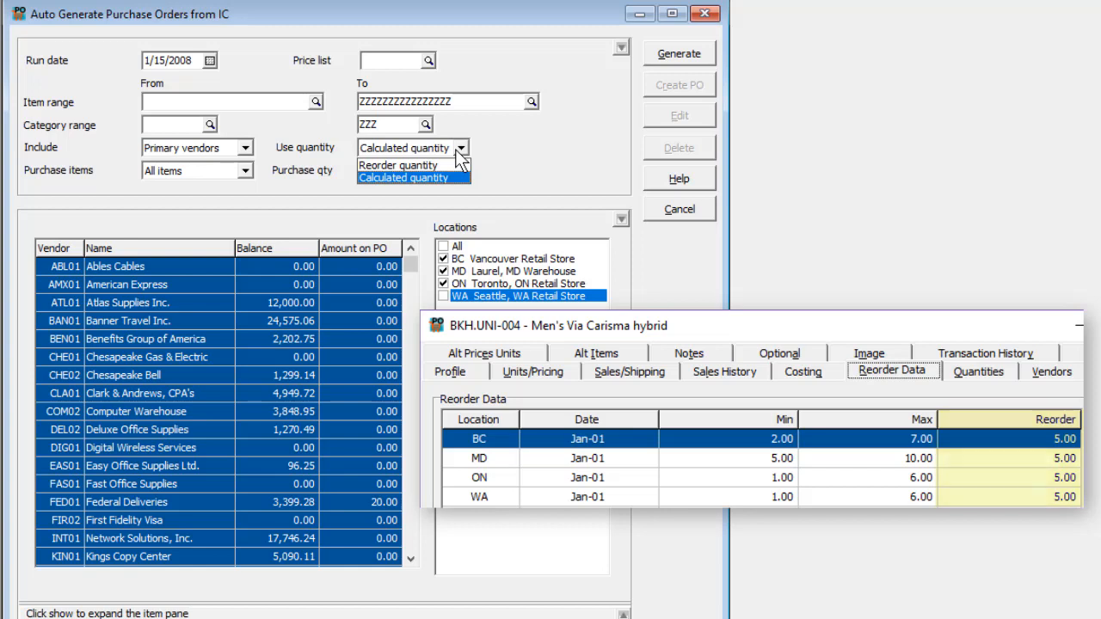
pyautogui.click(458, 155)
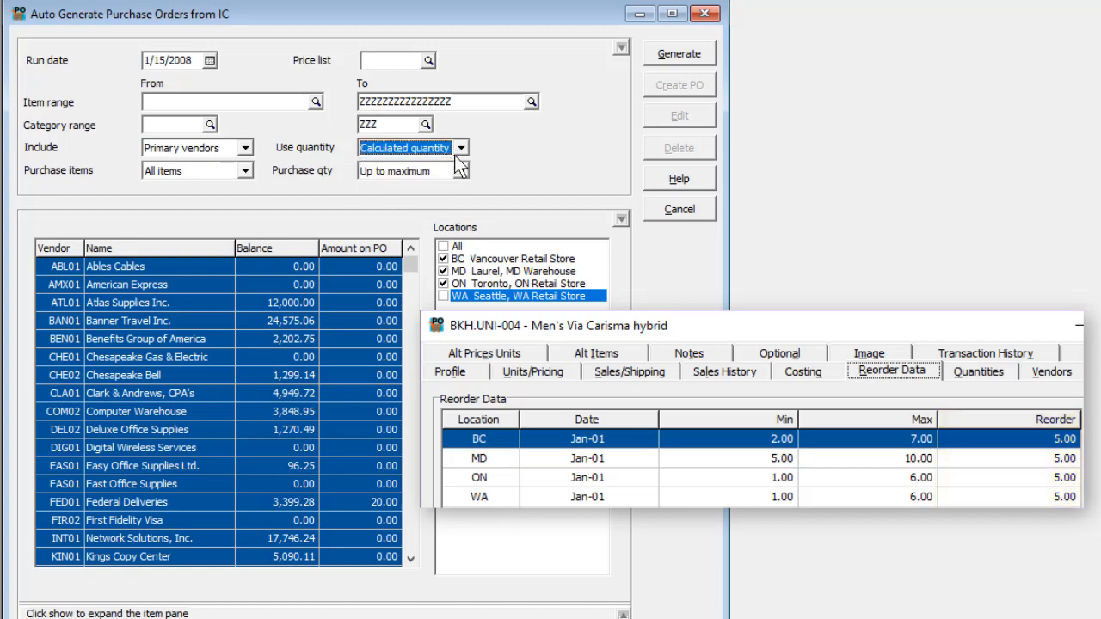
pyautogui.click(455, 172)
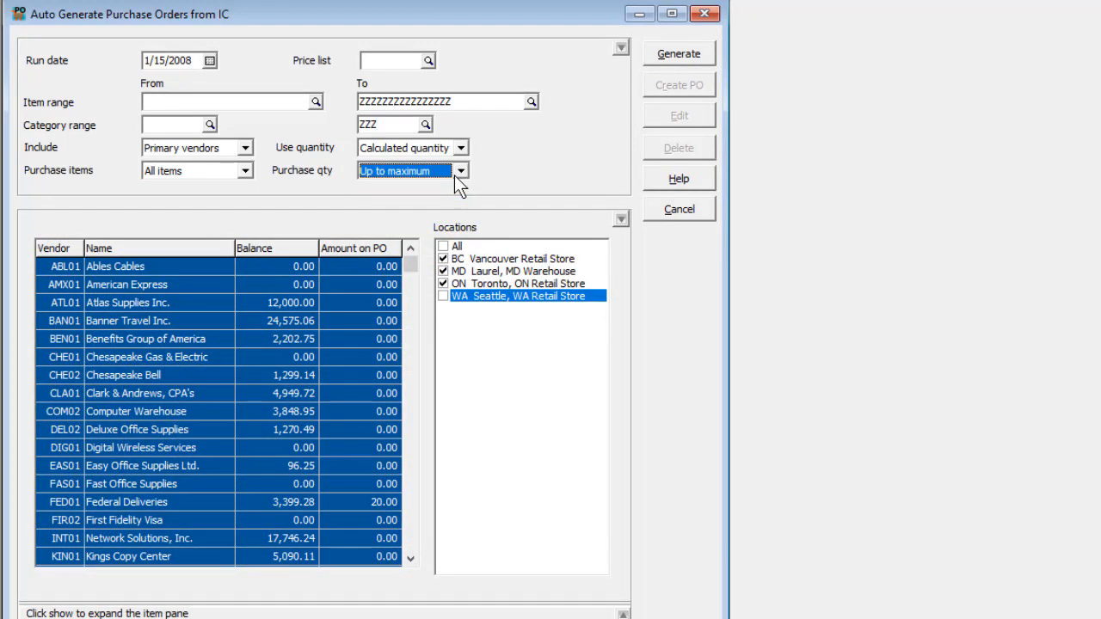
# Generate the suggested purchase item list and dismiss the completion message.
pyautogui.click(679, 55)
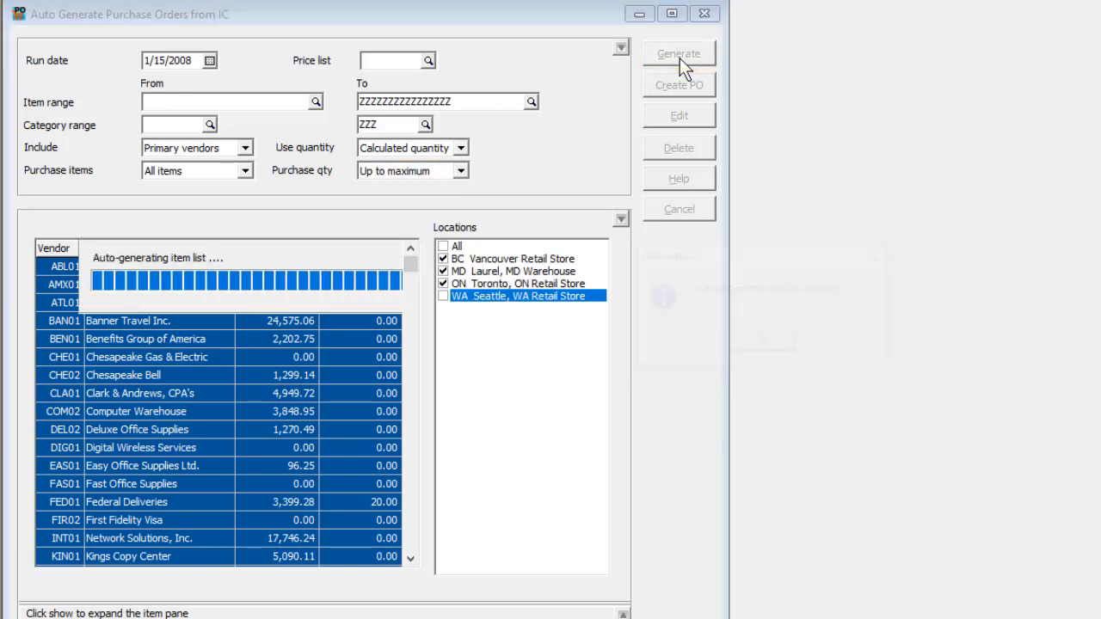
pyautogui.click(741, 339)
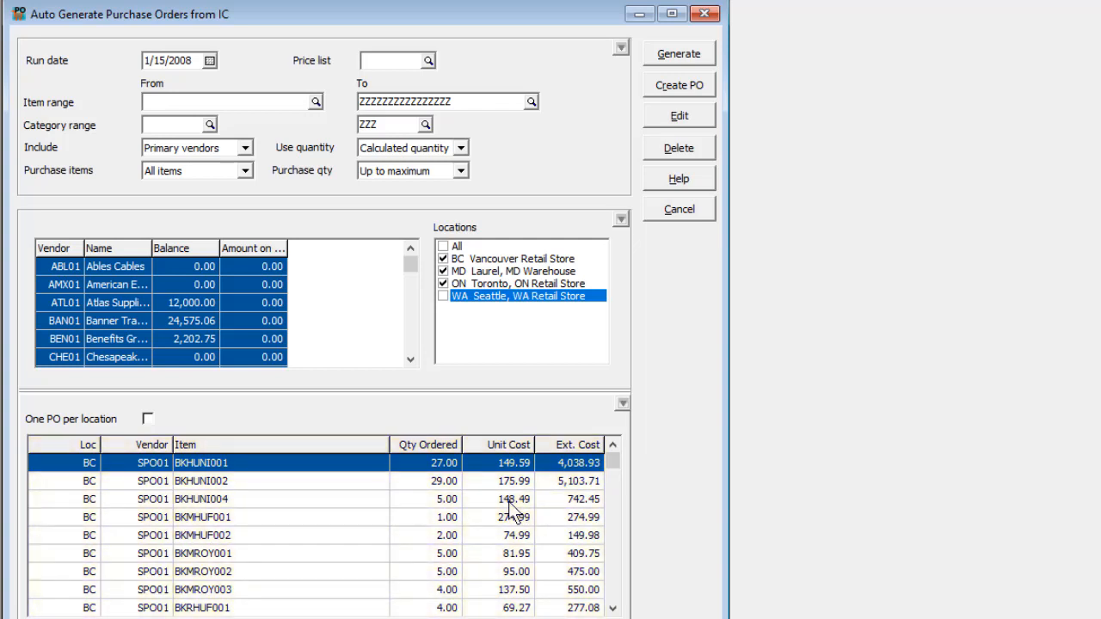
# Collapse the options and vendor panes to enlarge the item list, and view its column editor without changes.
pyautogui.click(620, 221)
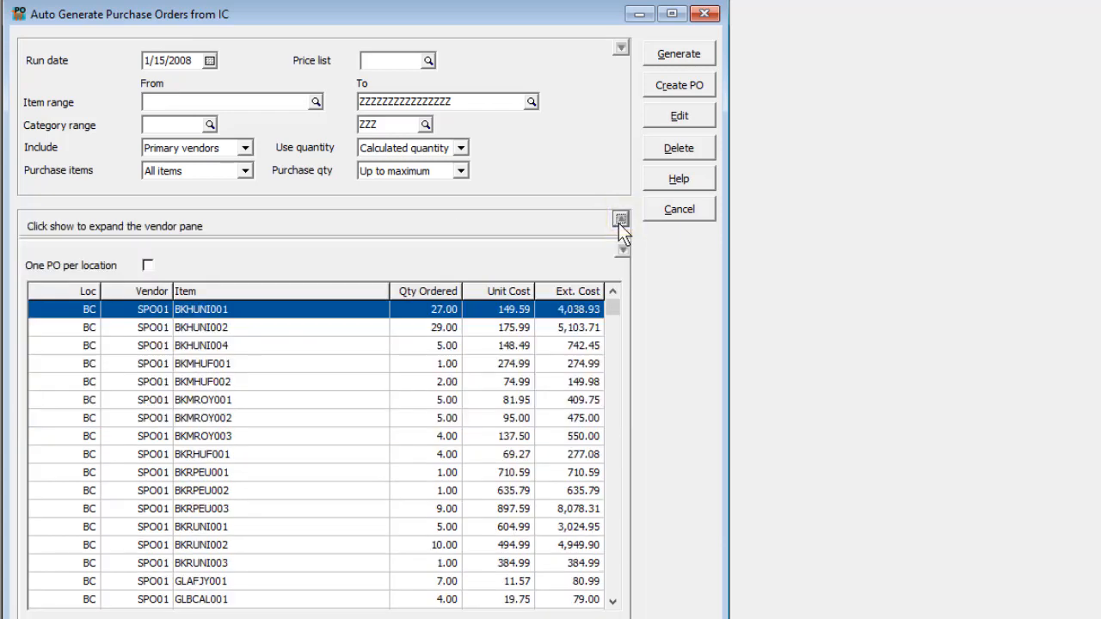
pyautogui.click(621, 49)
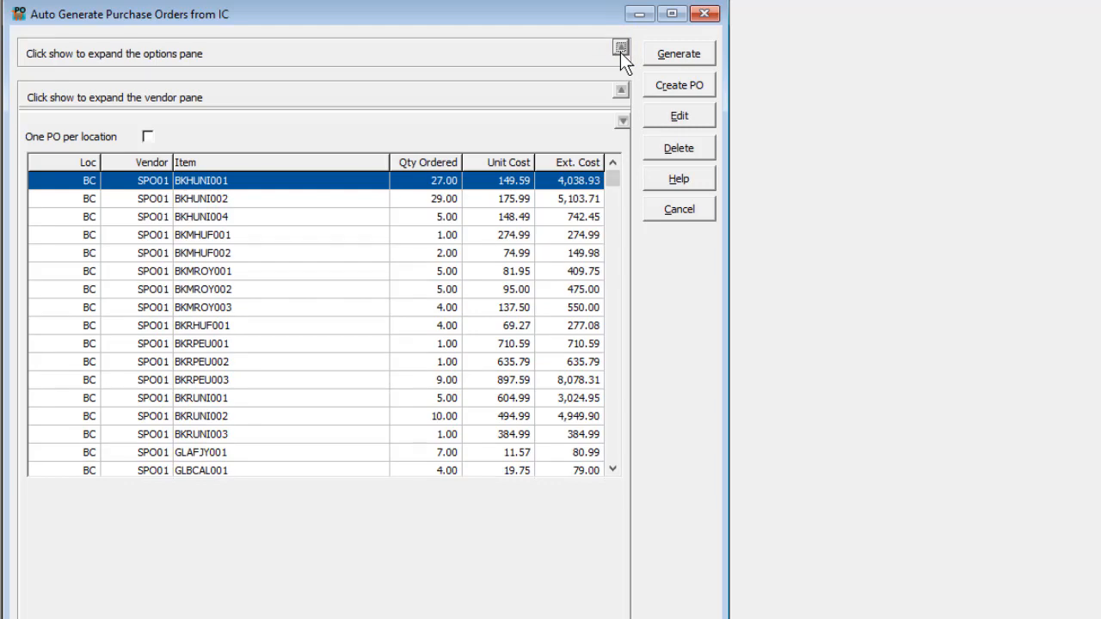
pyautogui.rightClick(348, 161)
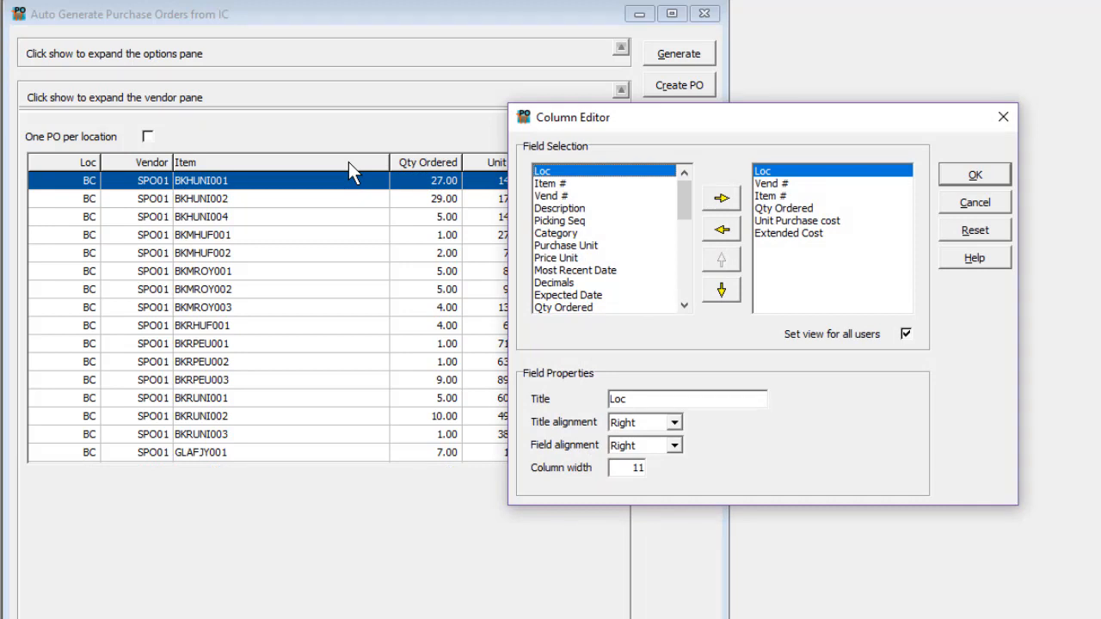
pyautogui.press('Escape')
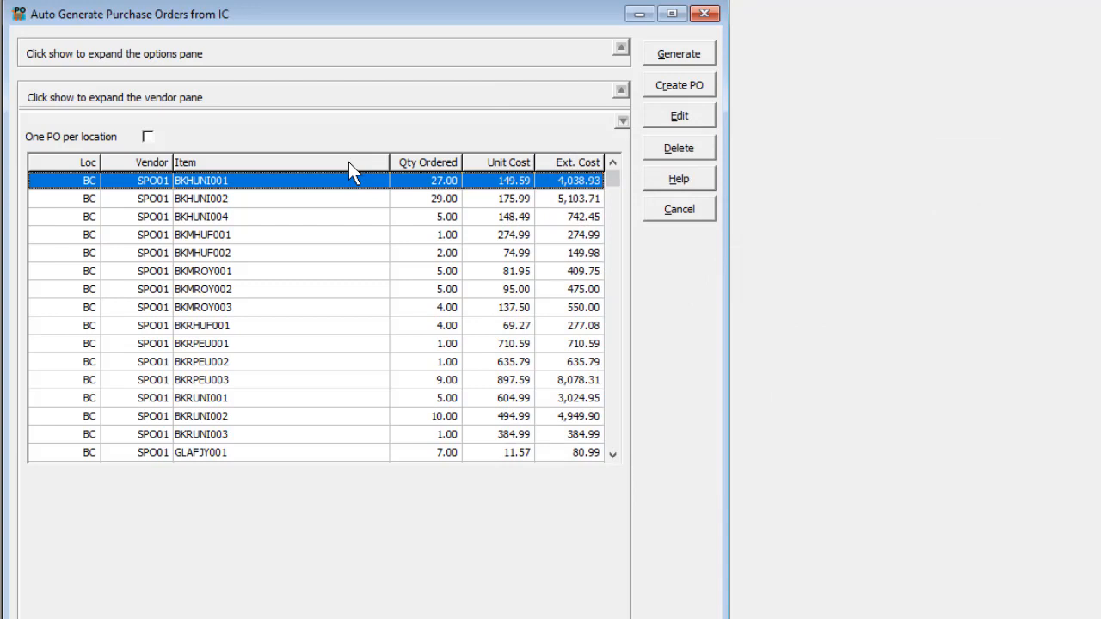
# Open the details of the BKHUNI004 line for location BC for viewing without changes.
pyautogui.click(330, 220)
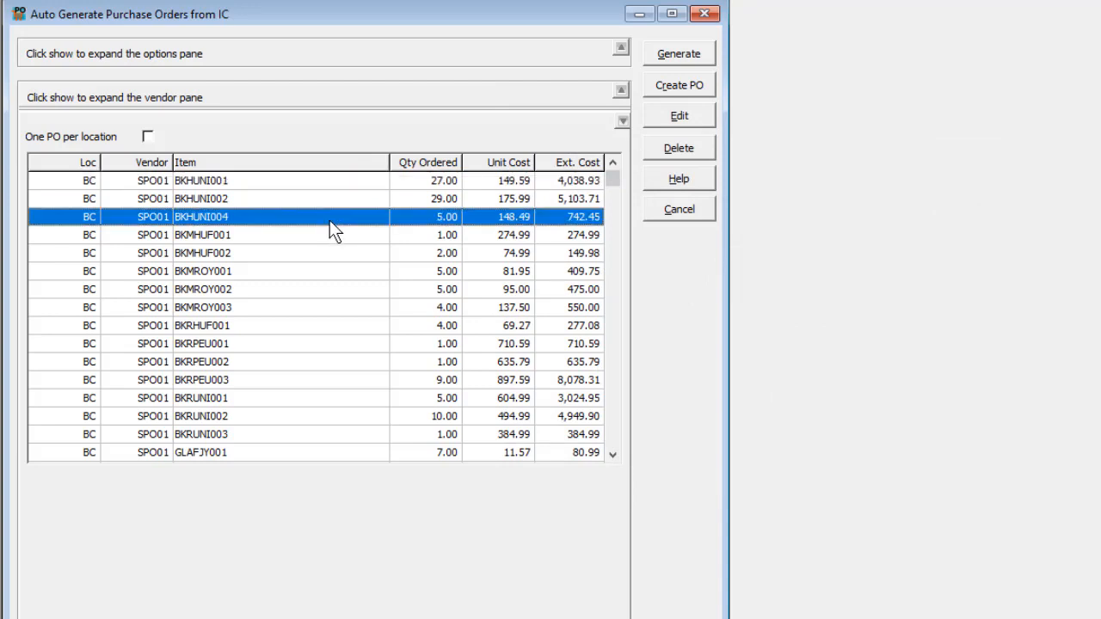
pyautogui.click(672, 118)
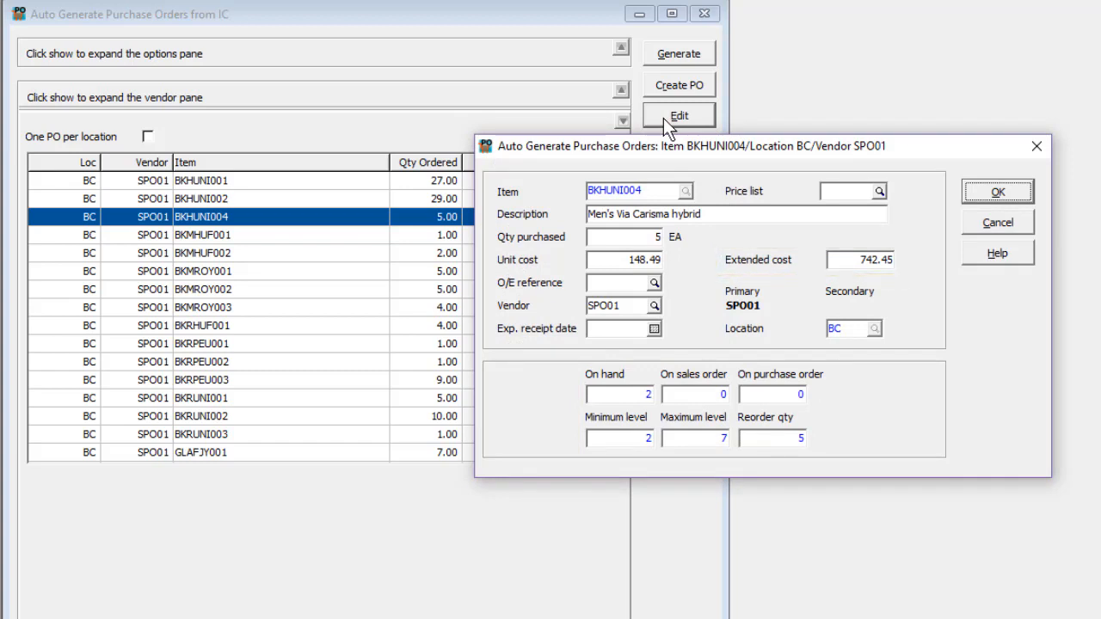
pyautogui.press('Escape')
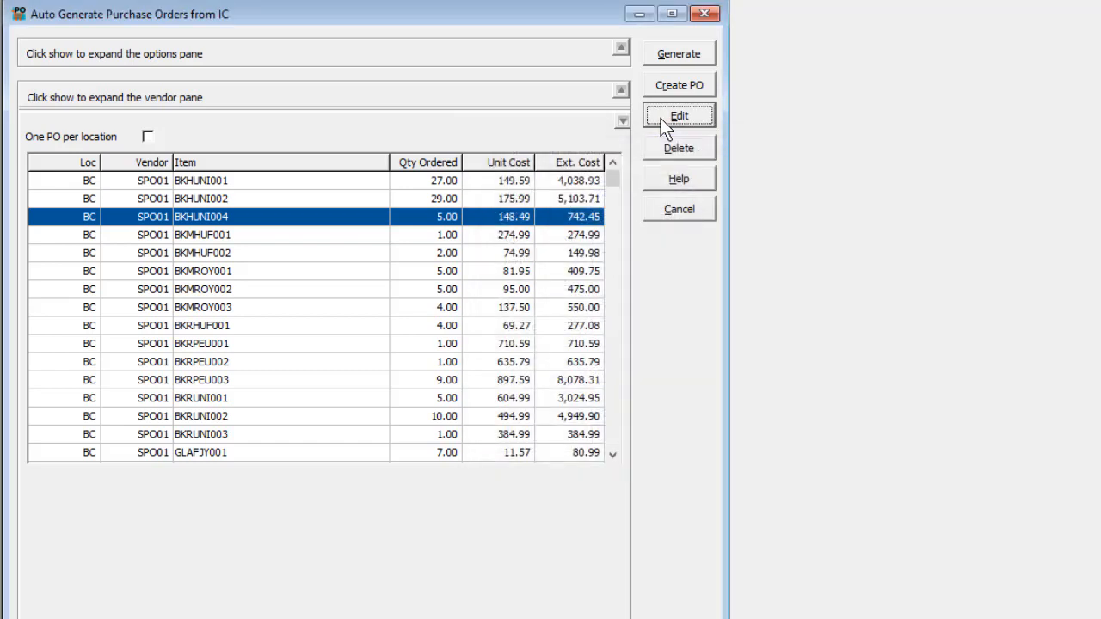
# Delete the BKHUNI001 and BKHUNI002 lines for location BC from the item list.
pyautogui.click(416, 196)
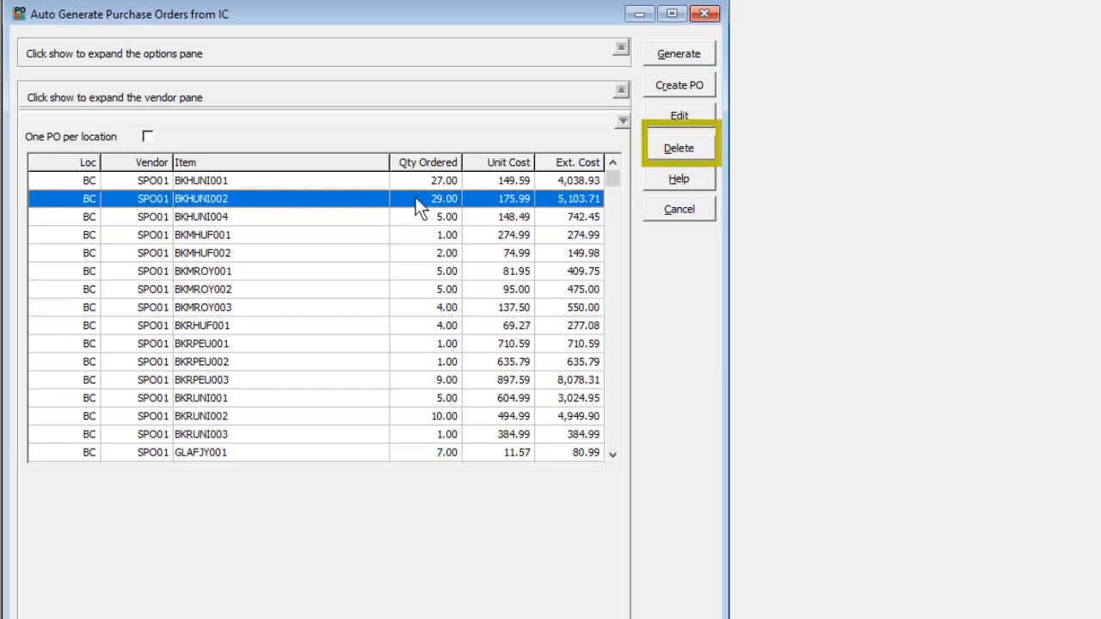
pyautogui.keyDown('shift'); pyautogui.click(407, 186); pyautogui.keyUp('shift')
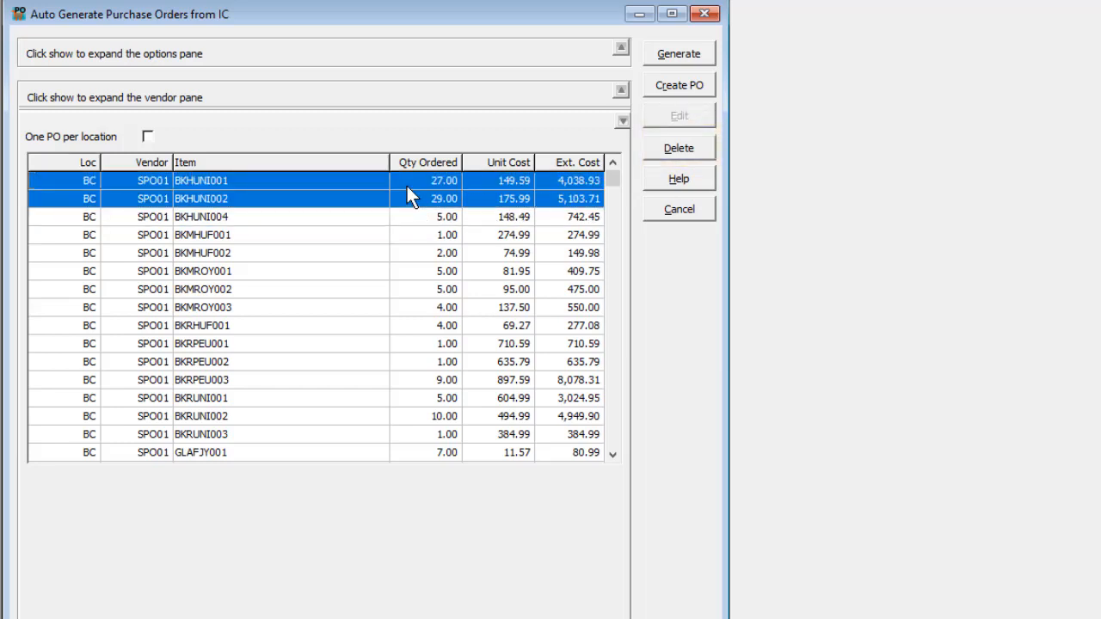
pyautogui.press('Delete')
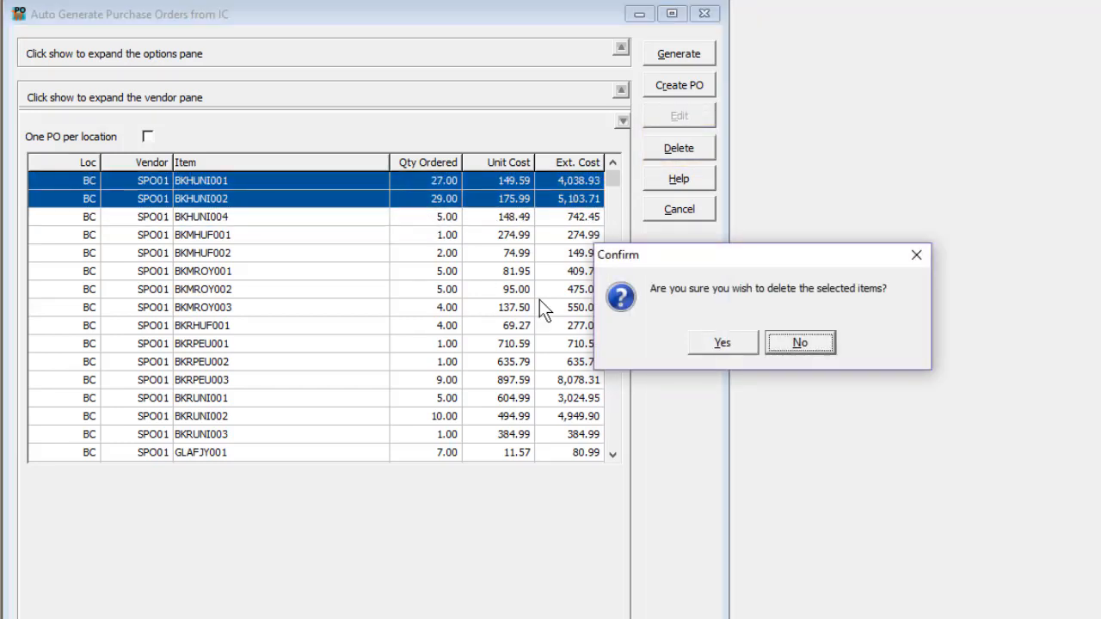
pyautogui.click(696, 350)
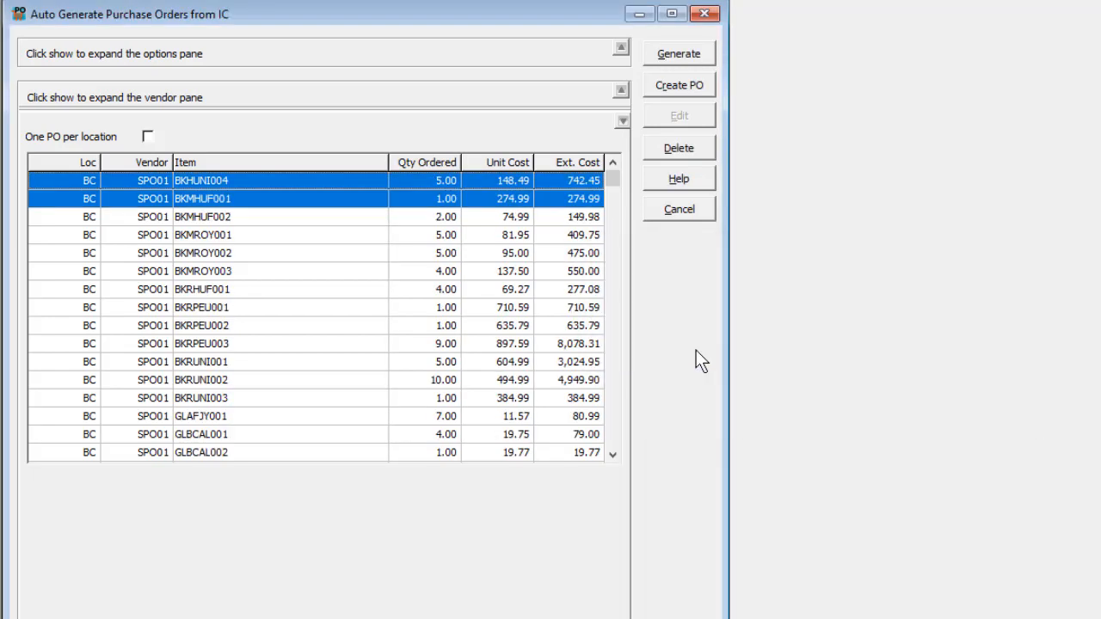
# Sort the item list by item number and multi-select the lines from BKHUNI004 MD through BKMHUF002 ON.
pyautogui.rightClick(348, 259)
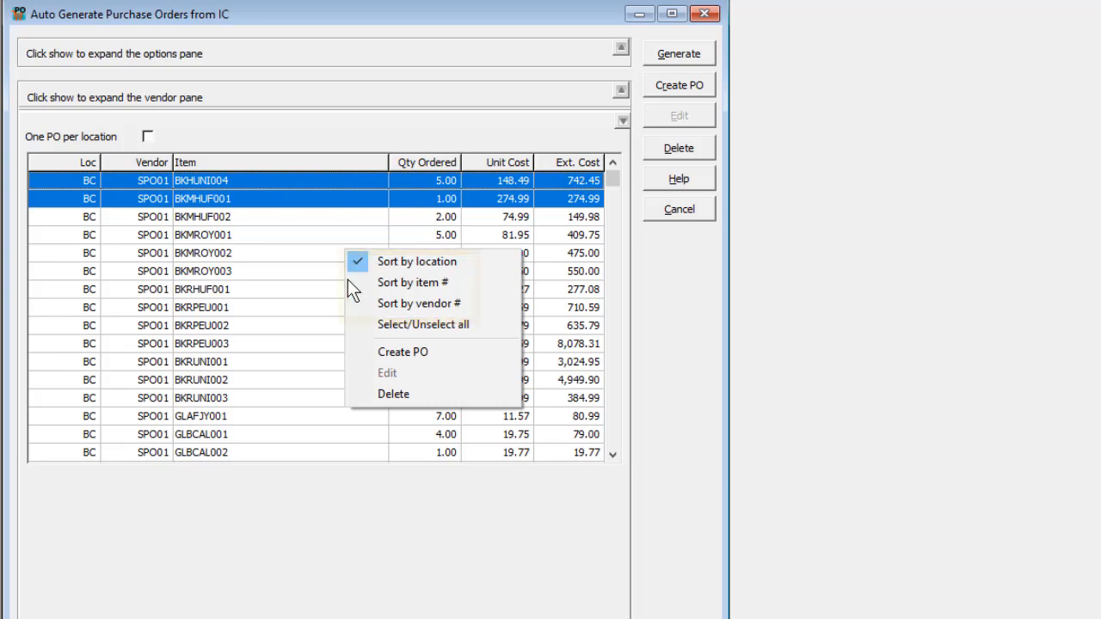
pyautogui.click(351, 284)
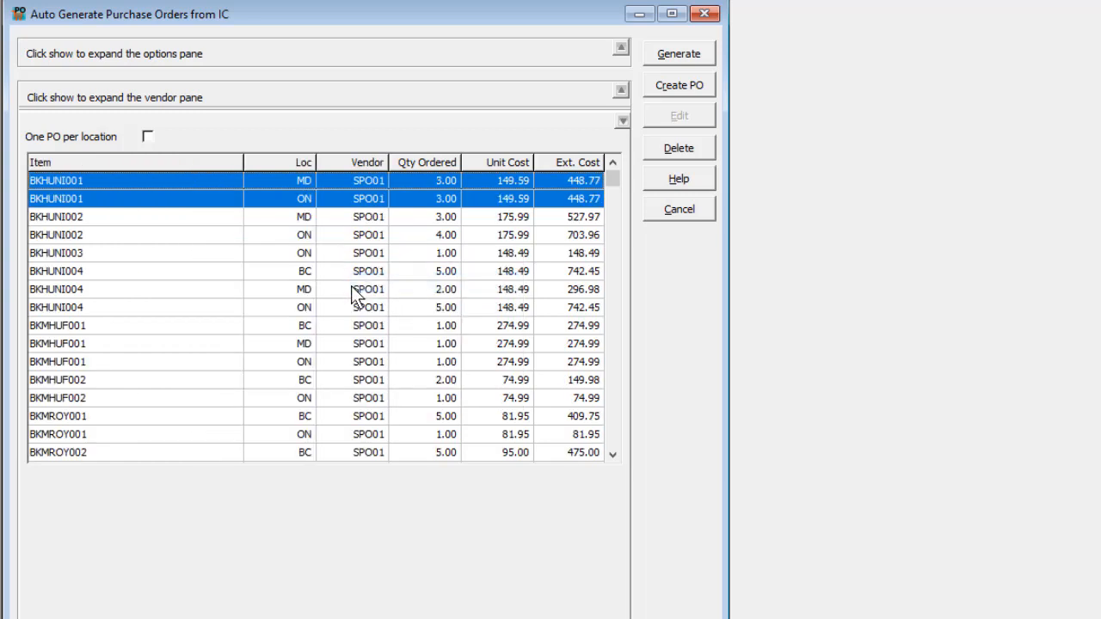
pyautogui.click(352, 289)
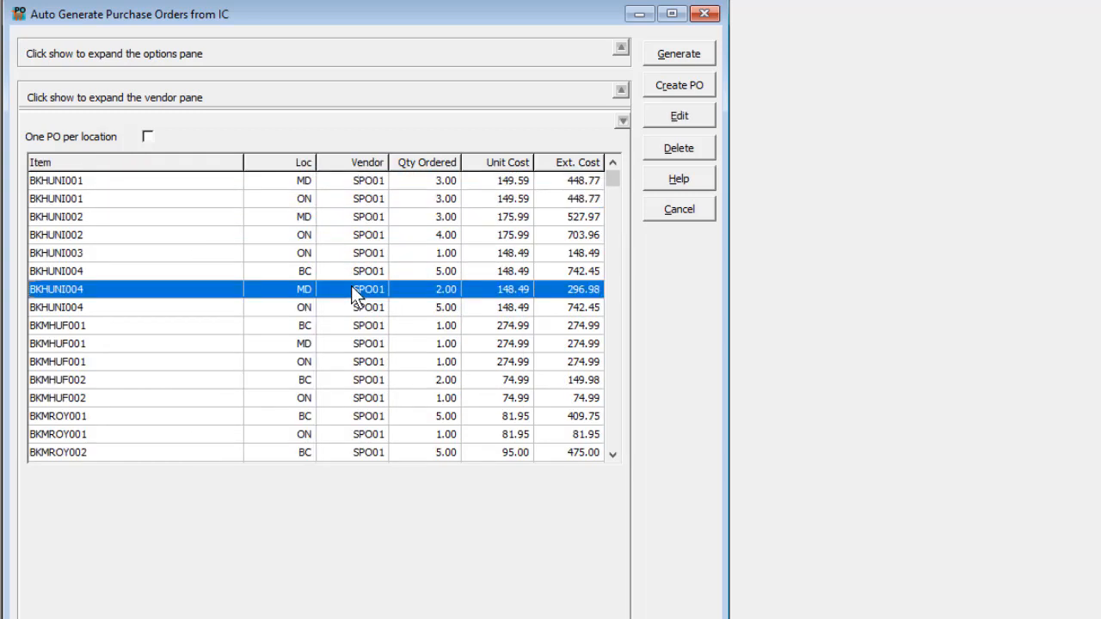
pyautogui.keyDown('shift'); pyautogui.click(347, 343); pyautogui.keyUp('shift')
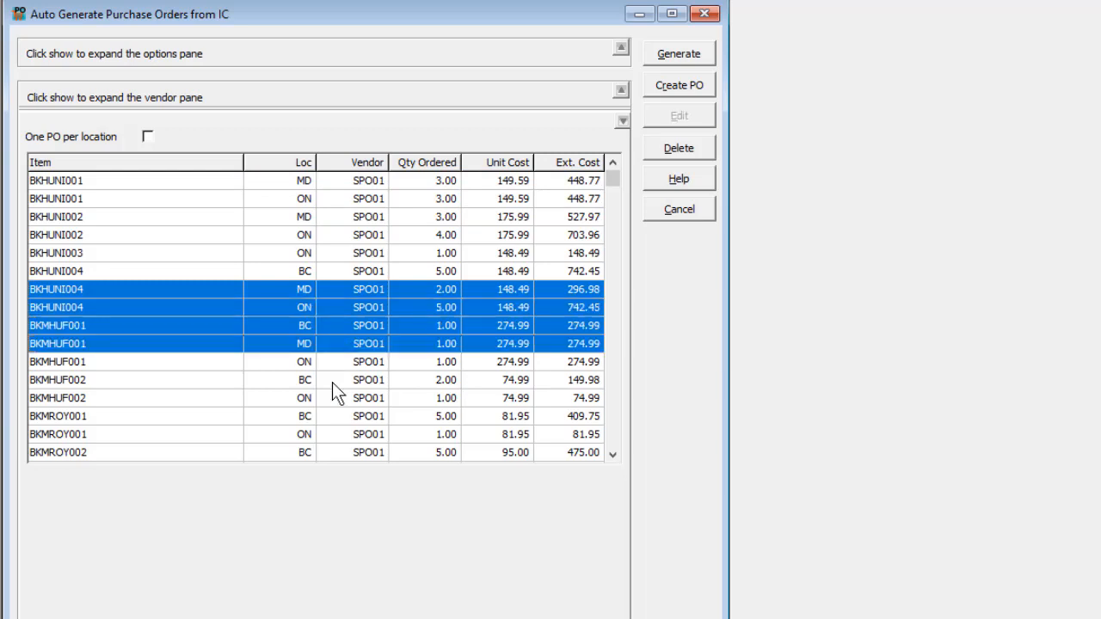
pyautogui.keyDown('ctrl'); pyautogui.click(332, 382); pyautogui.keyUp('ctrl')
pyautogui.keyDown('ctrl'); pyautogui.click(332, 398); pyautogui.keyUp('ctrl')
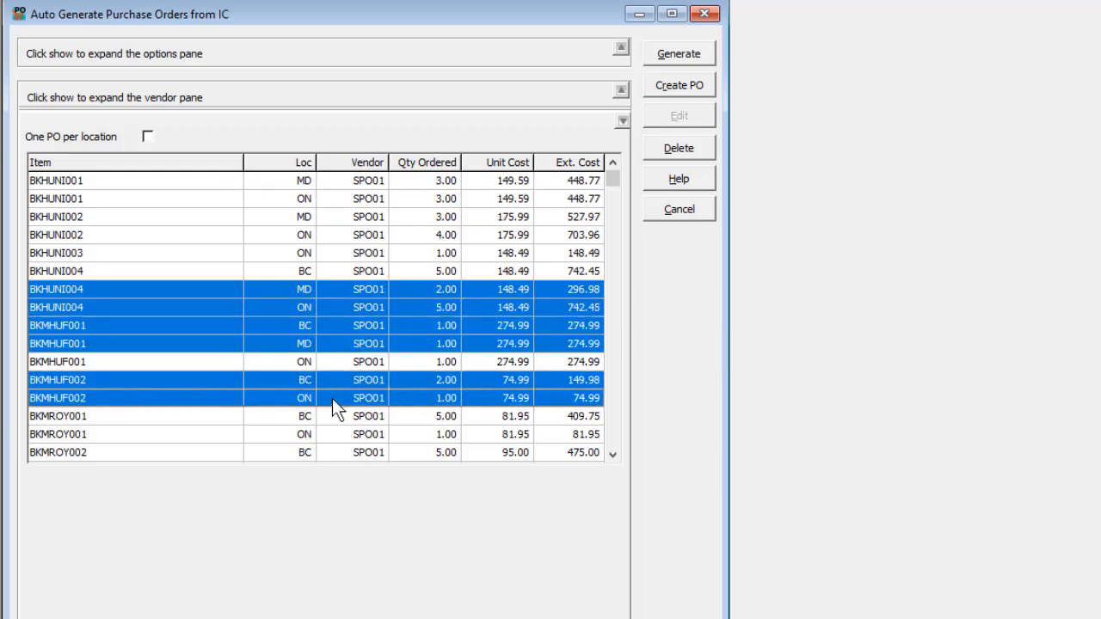
# Select all item lines and turn on One PO per location.
pyautogui.rightClick(332, 398)
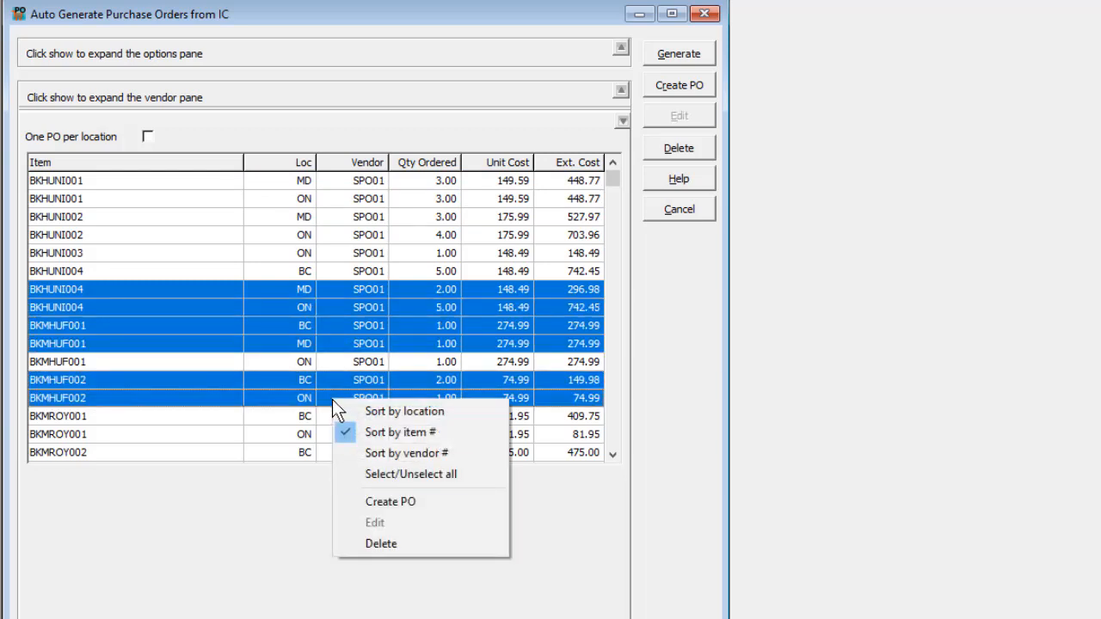
pyautogui.click(338, 472)
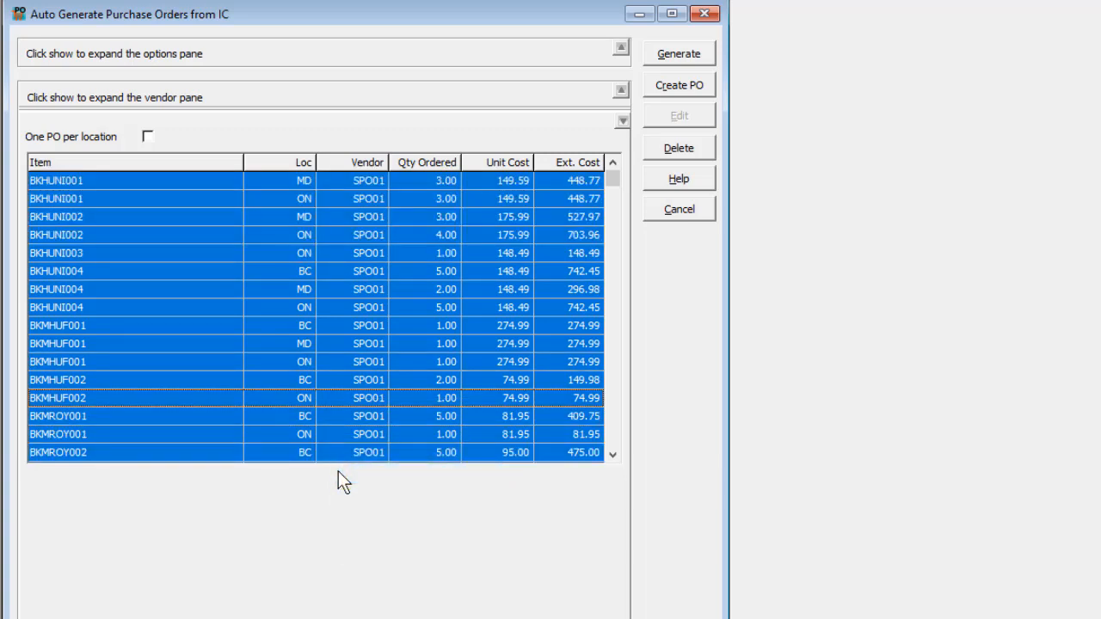
pyautogui.click(145, 143)
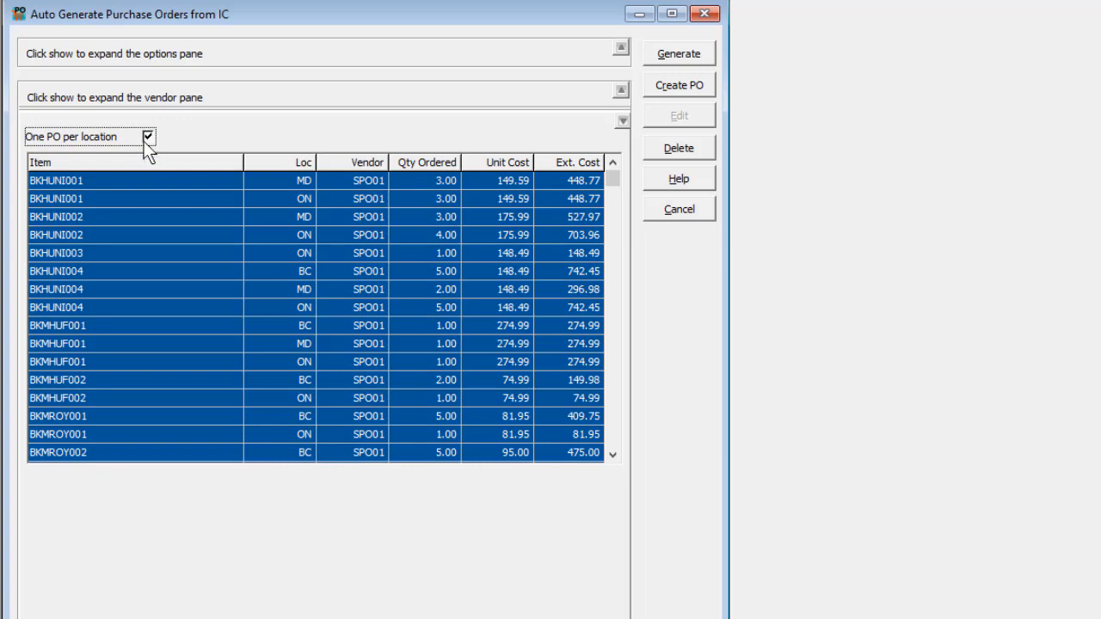
# Start creating the purchase orders and set the first order's ship-to code to BC.
pyautogui.click(659, 95)
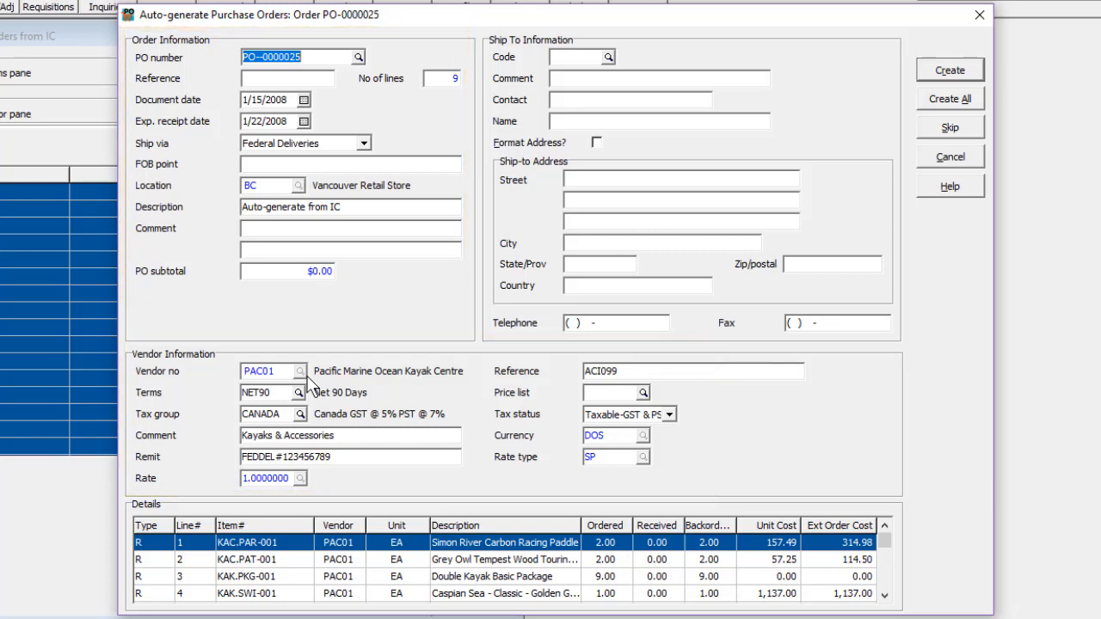
pyautogui.click(608, 57)
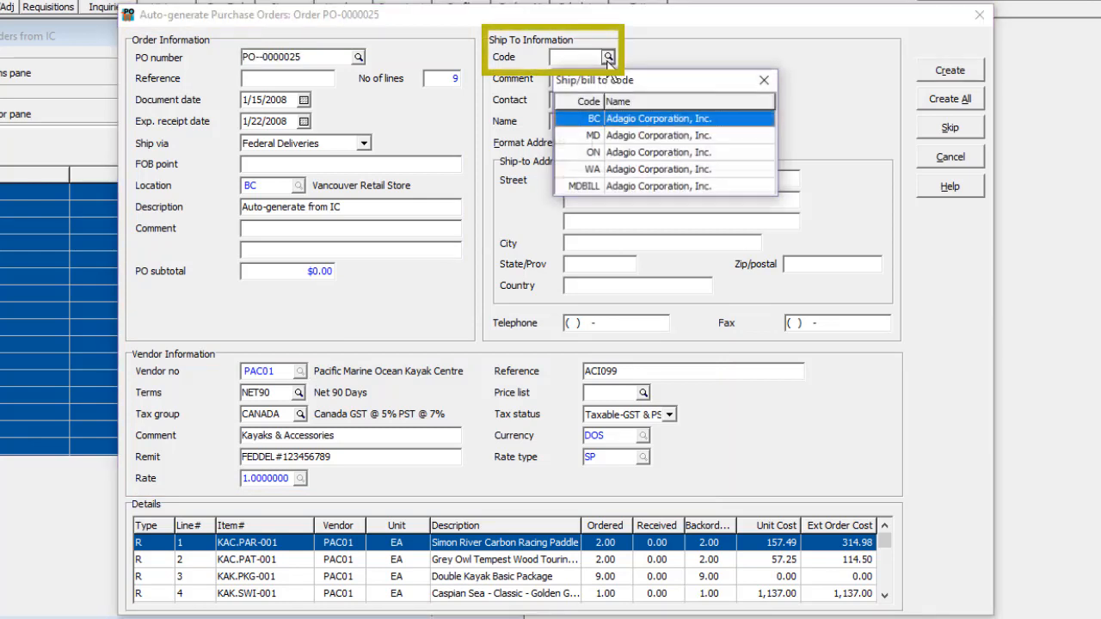
pyautogui.doubleClick(601, 118)
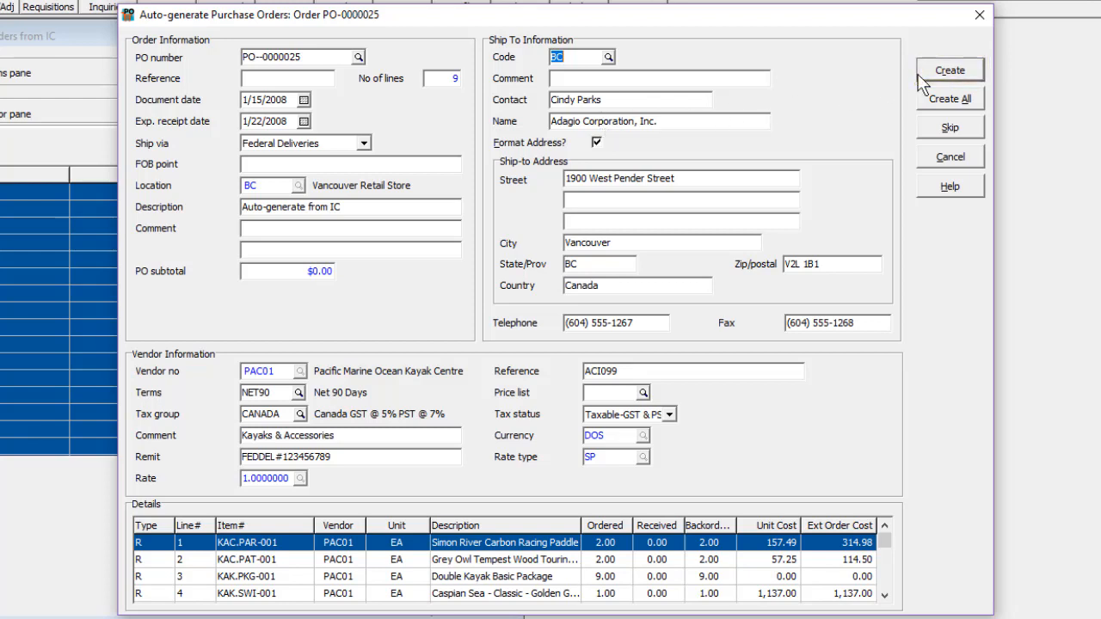
# Skip the Pacific Marine order and create the remaining purchase orders for Snow and Sail Warehouse and SportSuppliers.Com.
pyautogui.click(927, 130)
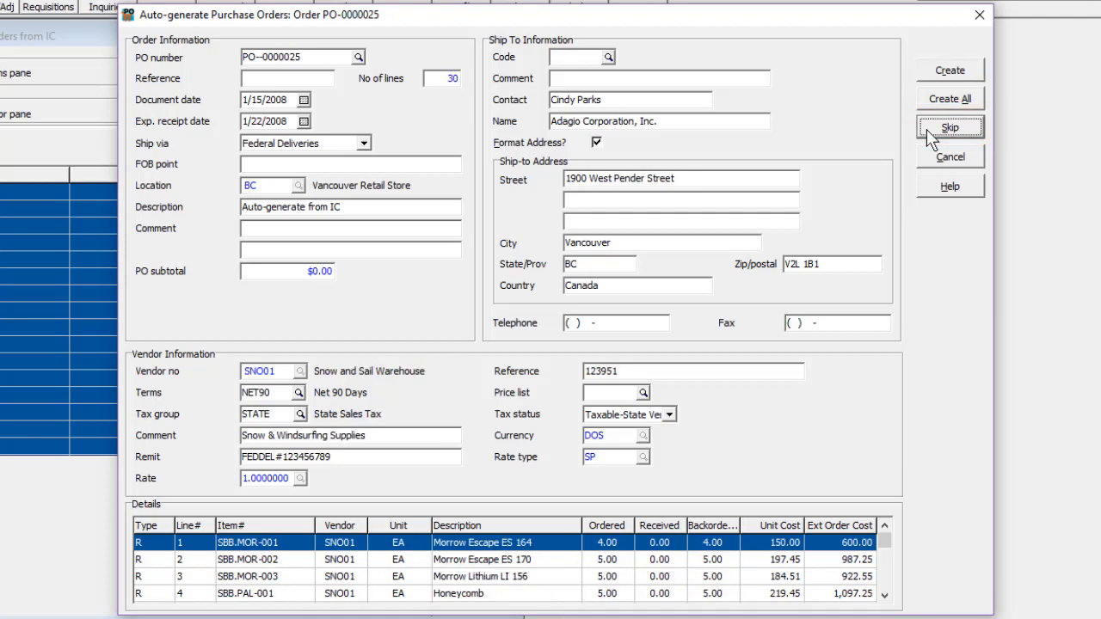
pyautogui.click(933, 75)
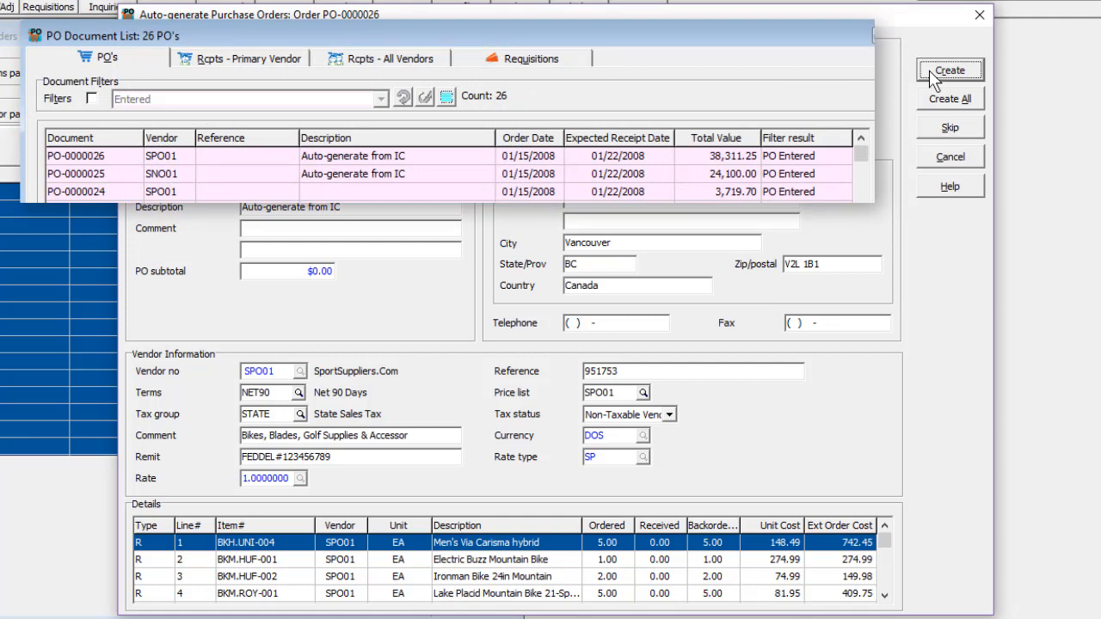
pyautogui.click(932, 76)
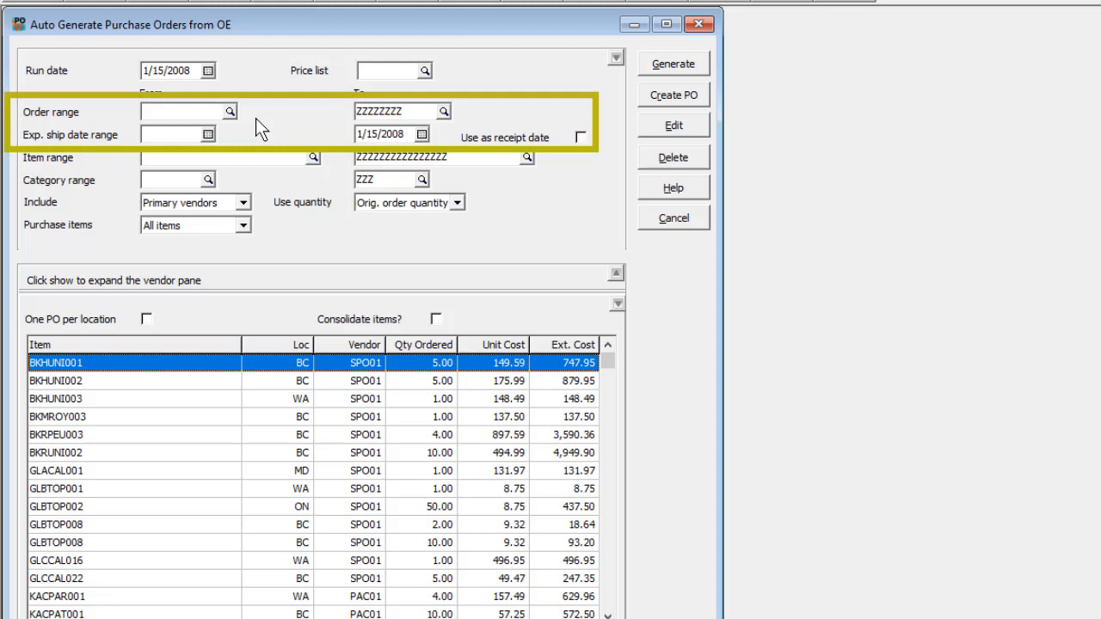
# In the auto-generate from OE window, keep Use quantity at Orig. order quantity and turn on Consolidate items.
pyautogui.click(458, 204)
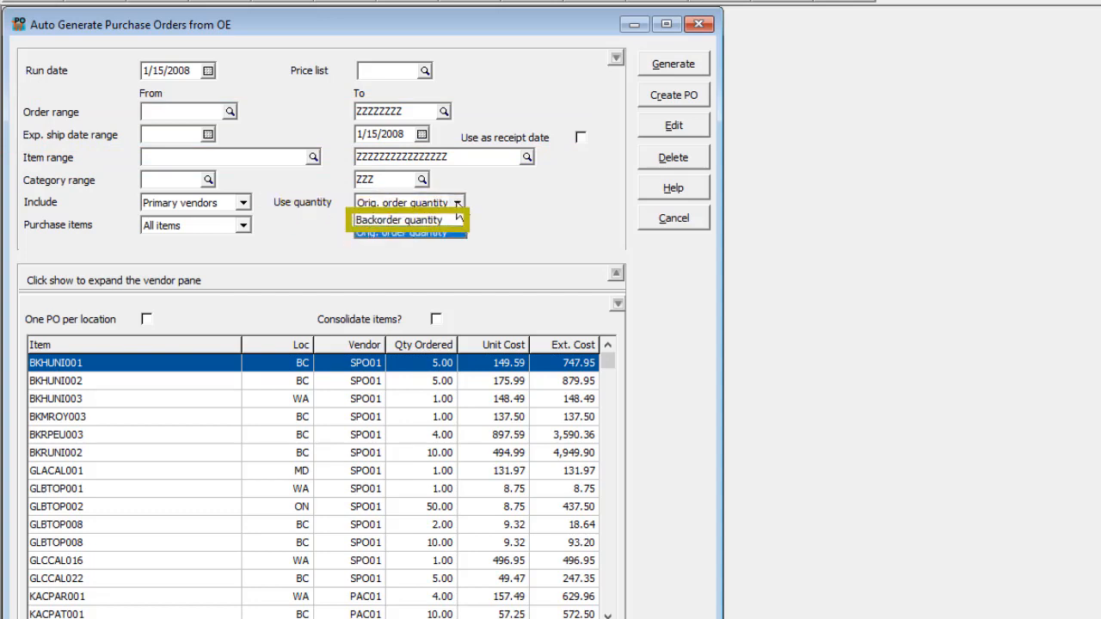
pyautogui.click(455, 203)
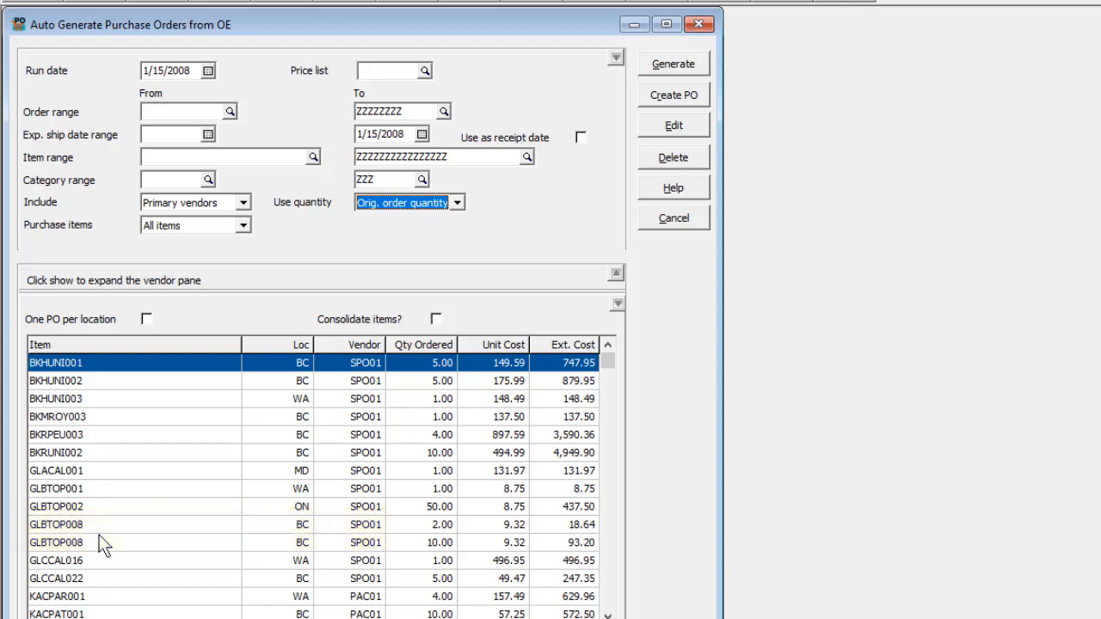
pyautogui.click(436, 319)
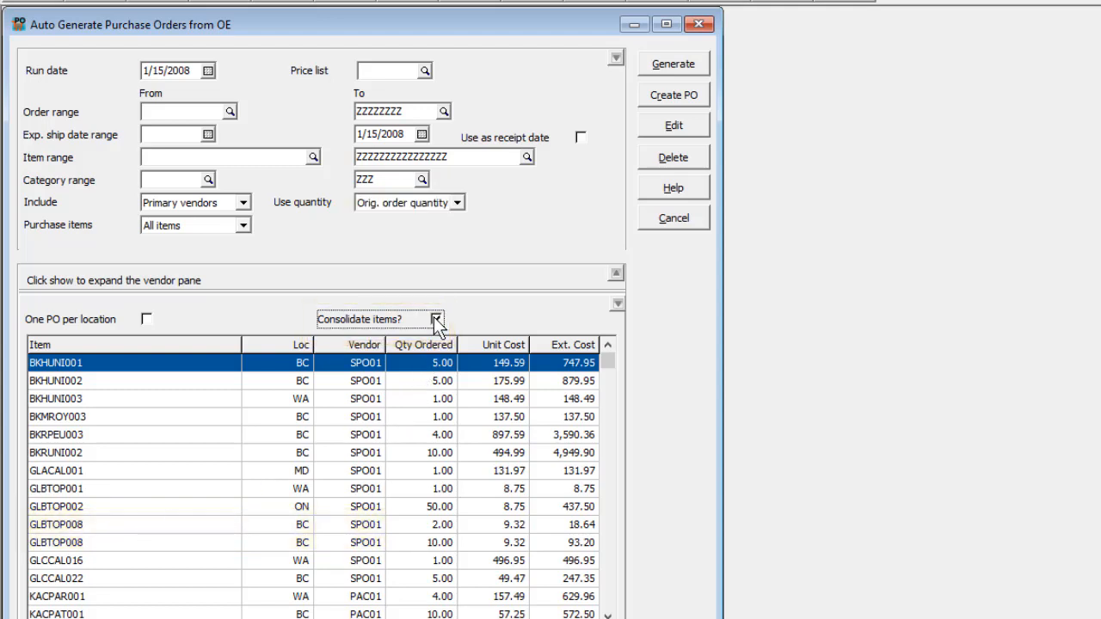